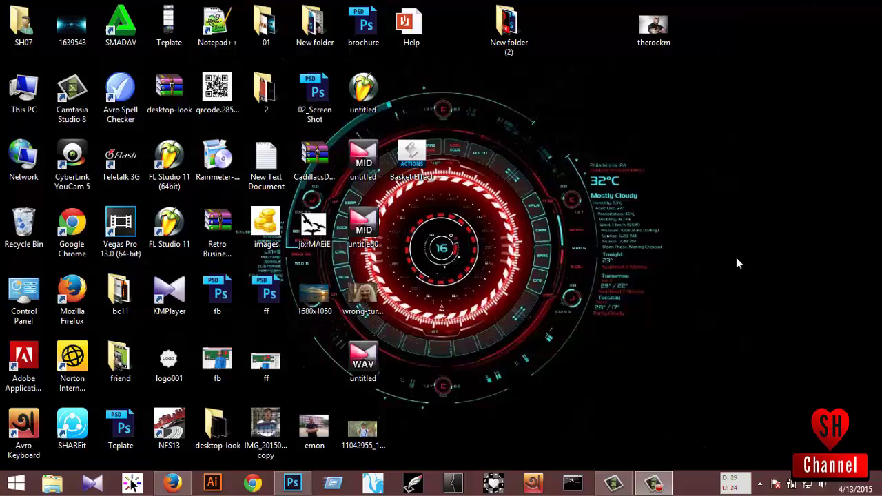
Preview the woven 01_Screen Shot example in the New folder (2) JPEG folder, then close it.
{"action": "double_click", "coordinate": [509, 28]}
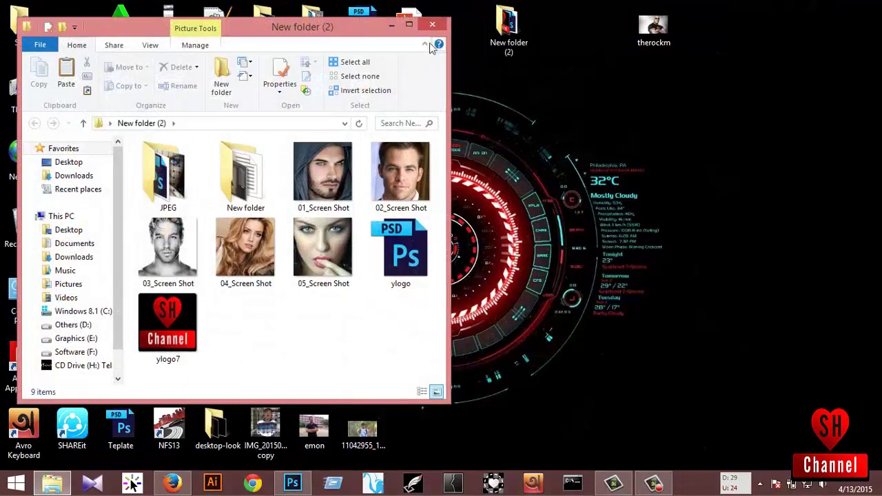
{"action": "left_click", "coordinate": [409, 24]}
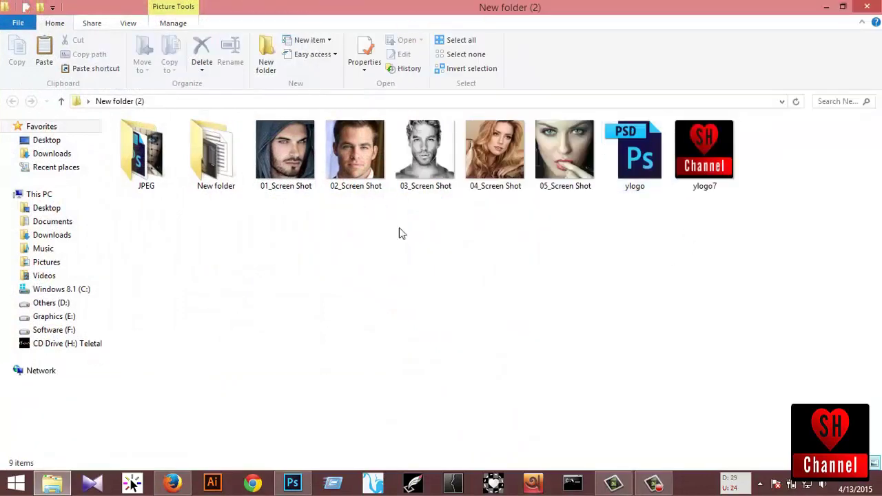
{"action": "double_click", "coordinate": [164, 177]}
{"action": "double_click", "coordinate": [143, 165]}
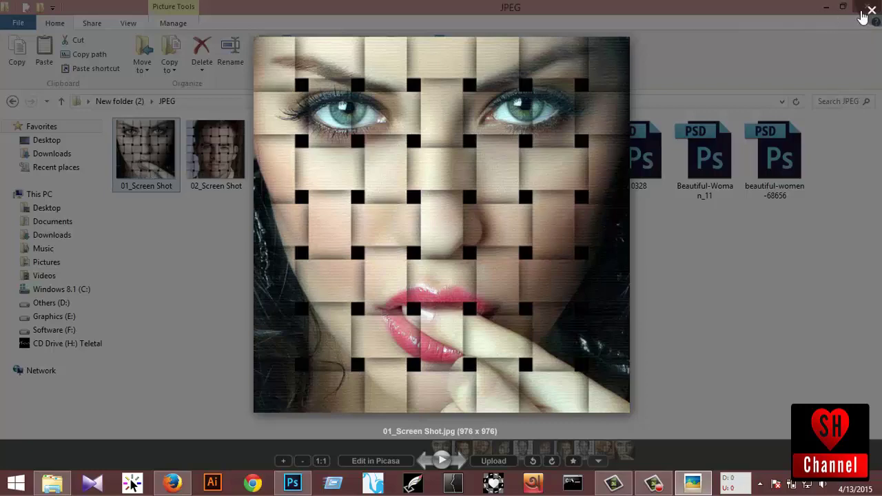
{"action": "left_click", "coordinate": [863, 13]}
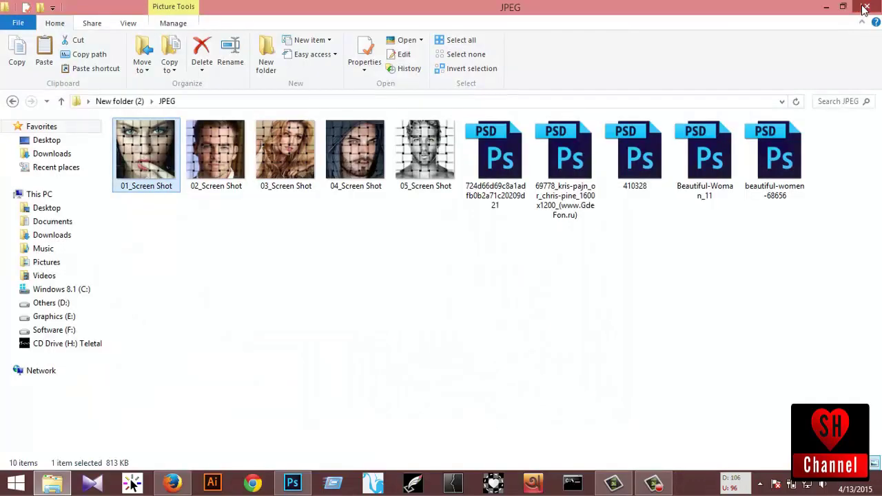
{"action": "left_click", "coordinate": [865, 8]}
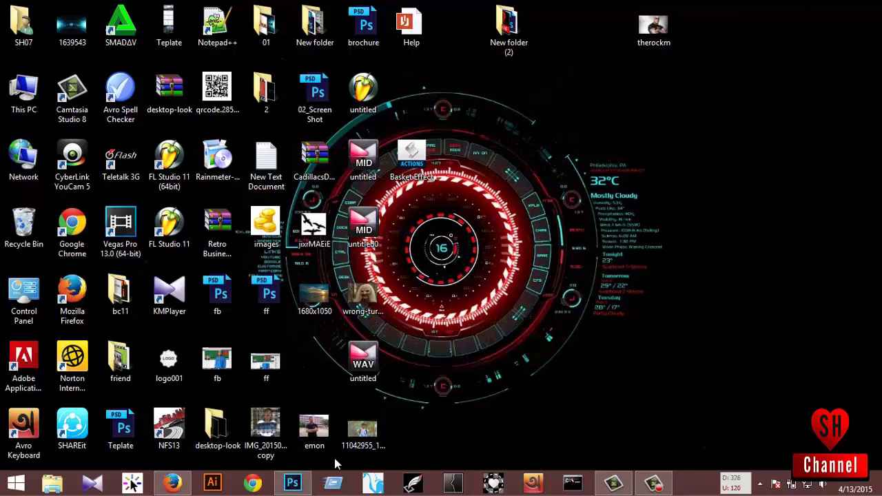
Load the BasketEffect .atn actions file into Photoshop from the desktop.
{"action": "left_click", "coordinate": [298, 486]}
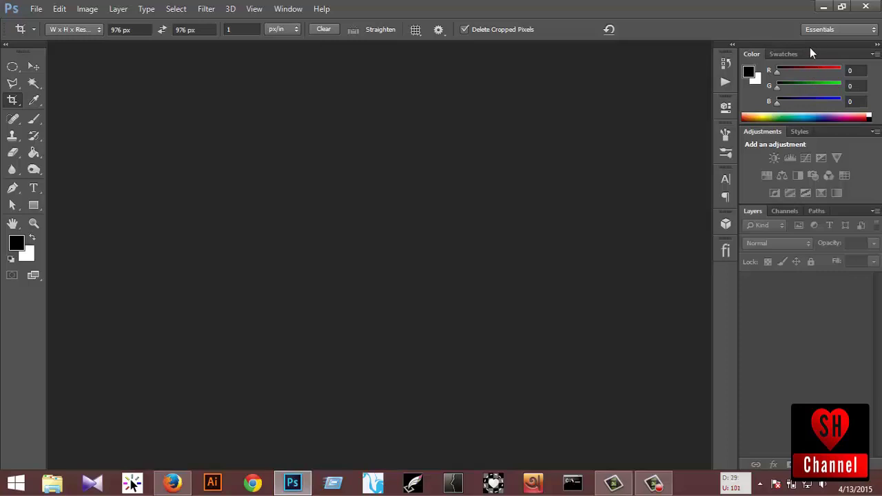
{"action": "left_click", "coordinate": [823, 7]}
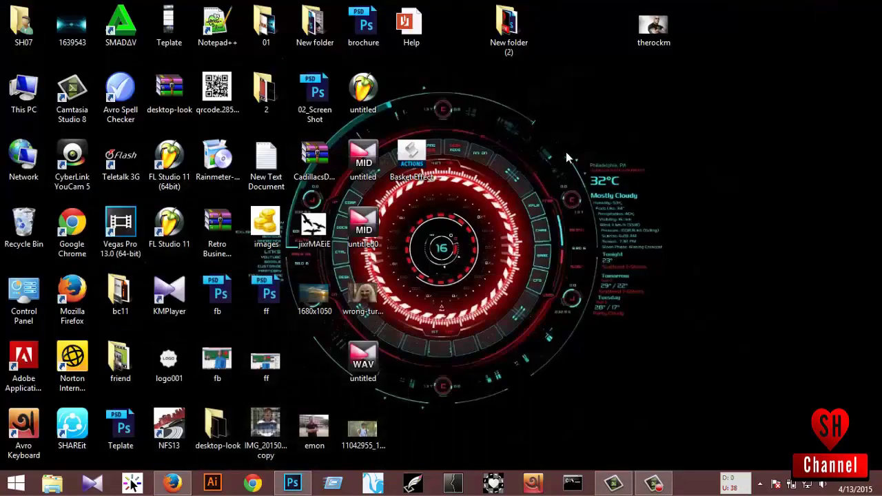
{"action": "double_click", "coordinate": [427, 164]}
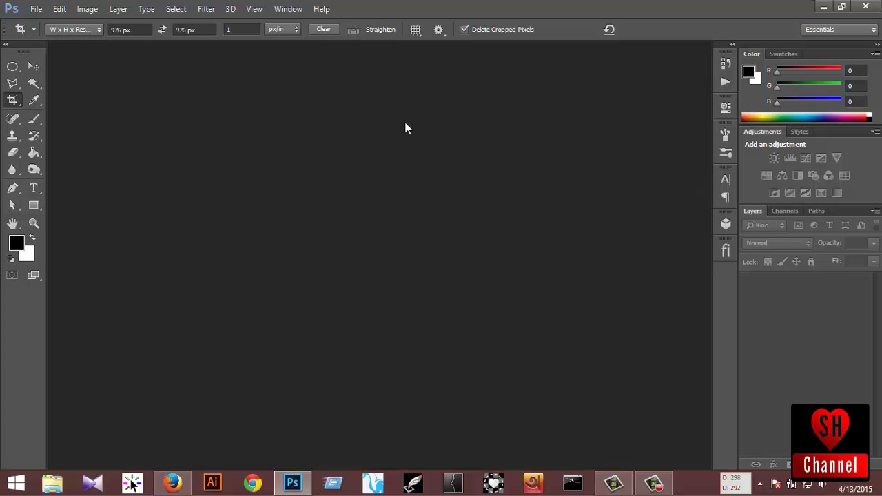
{"action": "left_click", "coordinate": [823, 7]}
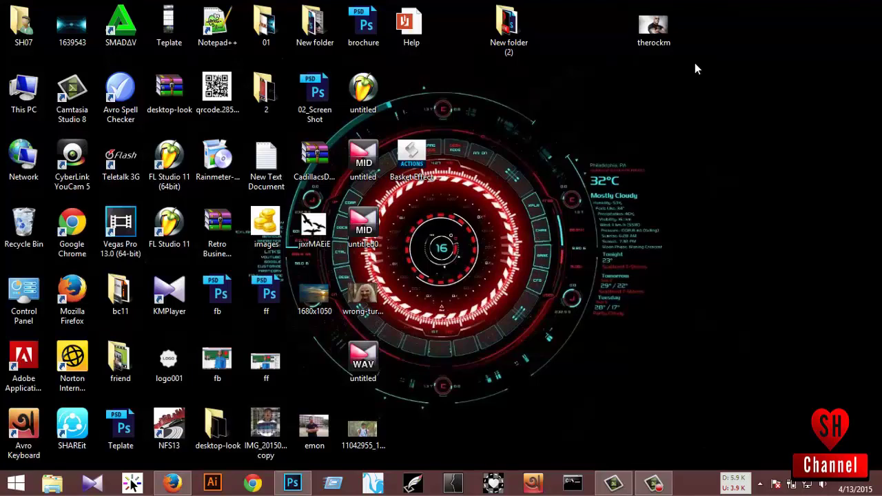
Preview therockm.jpg, then drag it into Photoshop to open it.
{"action": "mouse_move", "coordinate": [662, 41]}
{"action": "left_mouse_down"}
{"action": "mouse_move", "coordinate": [661, 182]}
{"action": "mouse_move", "coordinate": [650, 45]}
{"action": "left_mouse_up"}
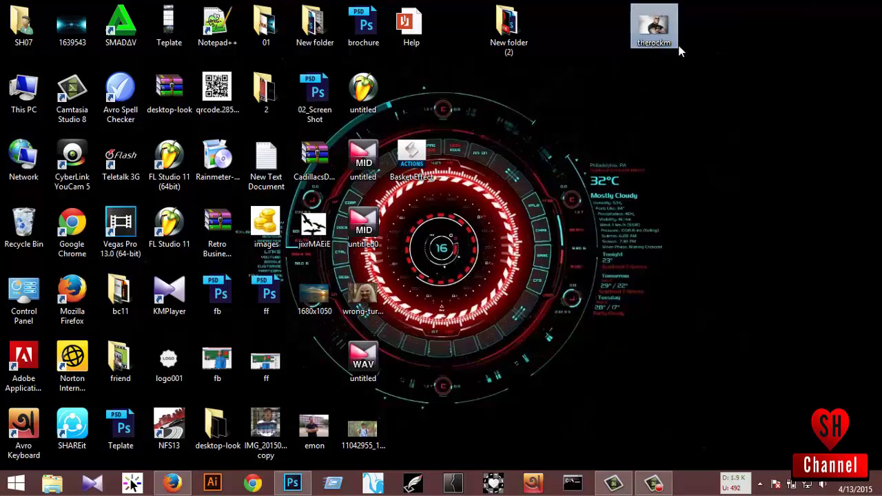
{"action": "double_click", "coordinate": [659, 33]}
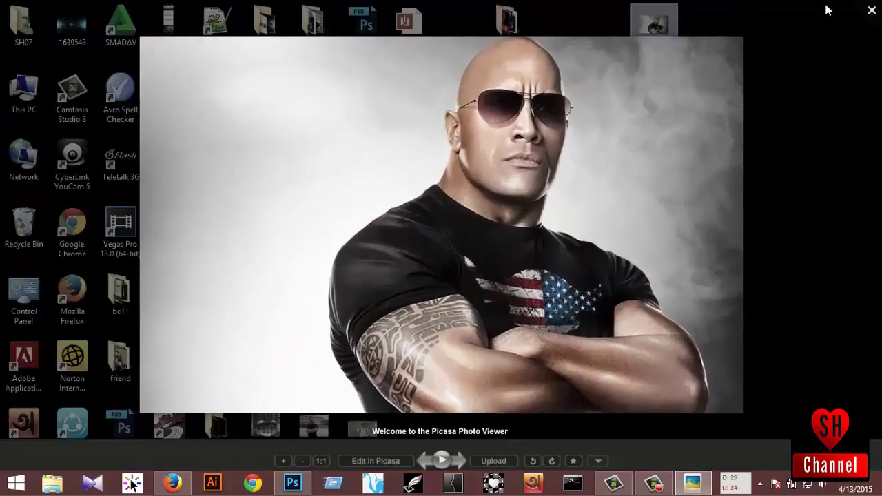
{"action": "left_click", "coordinate": [870, 13]}
{"action": "mouse_move", "coordinate": [652, 31]}
{"action": "left_mouse_down"}
{"action": "mouse_move", "coordinate": [539, 328]}
{"action": "mouse_move", "coordinate": [312, 375]}
{"action": "mouse_move", "coordinate": [322, 344]}
{"action": "left_mouse_up"}
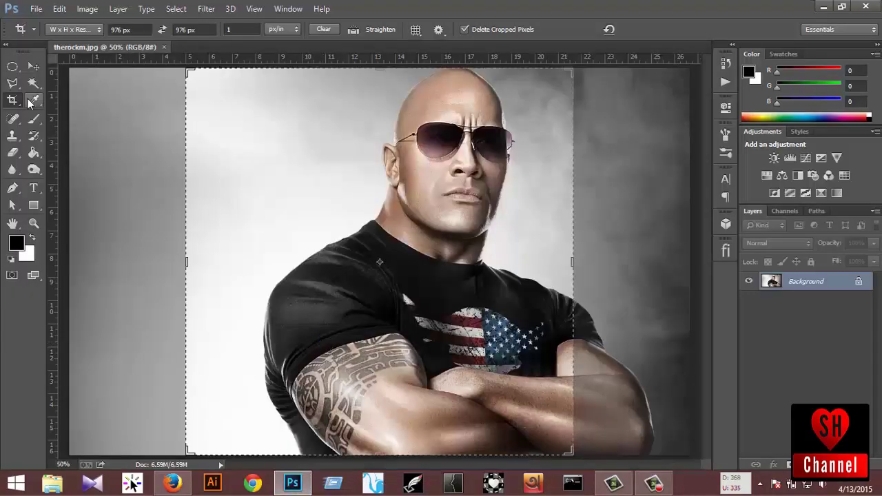
Crop the portrait to a 976 × 976 px square at 1 px/in resolution.
{"action": "left_click", "coordinate": [33, 67]}
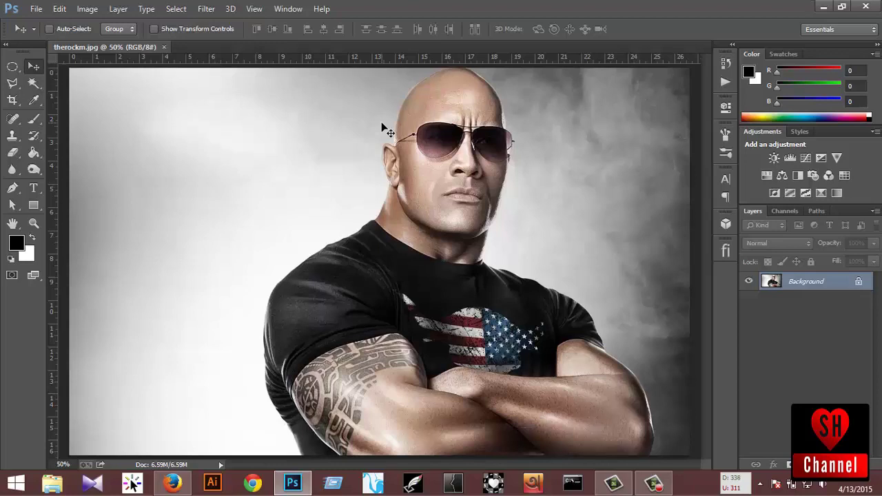
{"action": "left_click", "coordinate": [13, 101]}
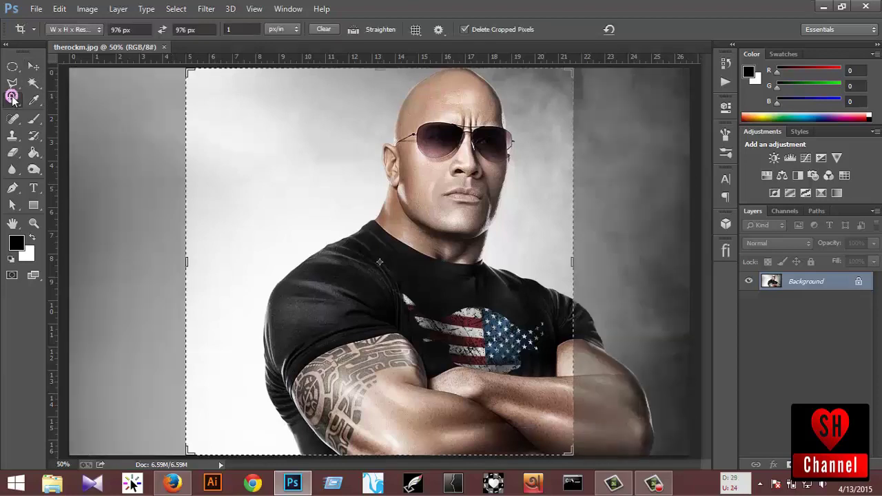
{"action": "left_click", "coordinate": [78, 31]}
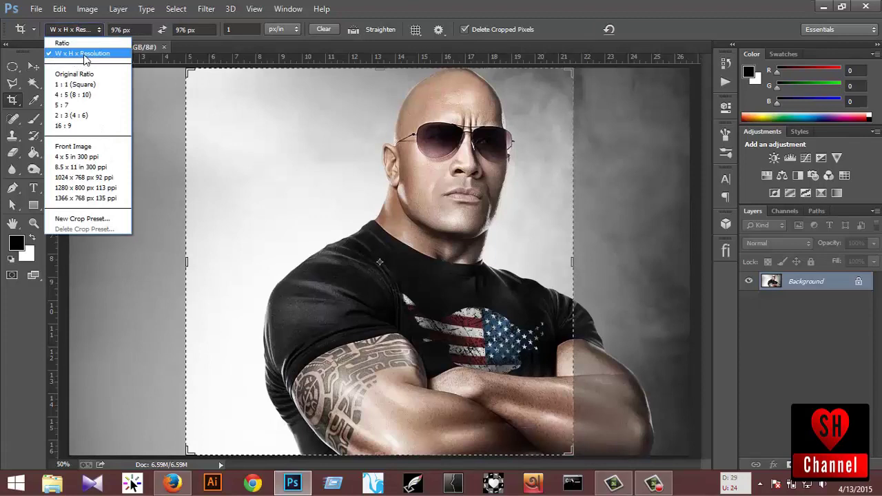
{"action": "left_click", "coordinate": [84, 54]}
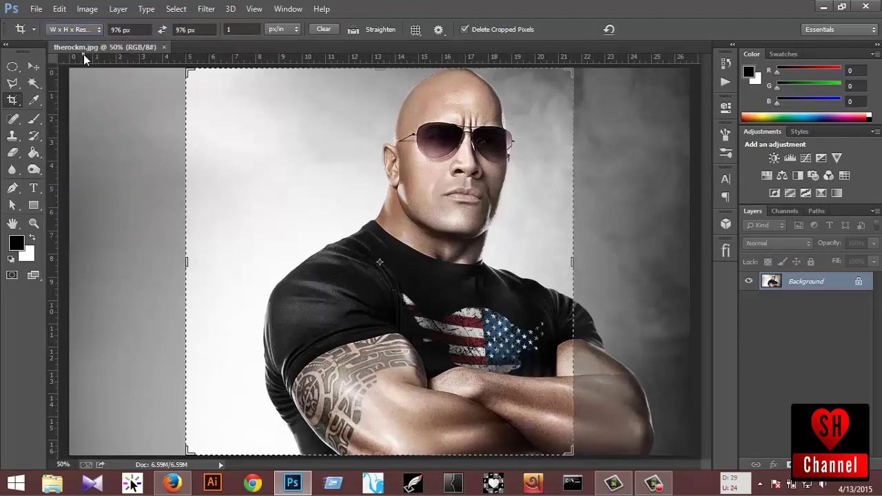
{"action": "left_click", "coordinate": [134, 30]}
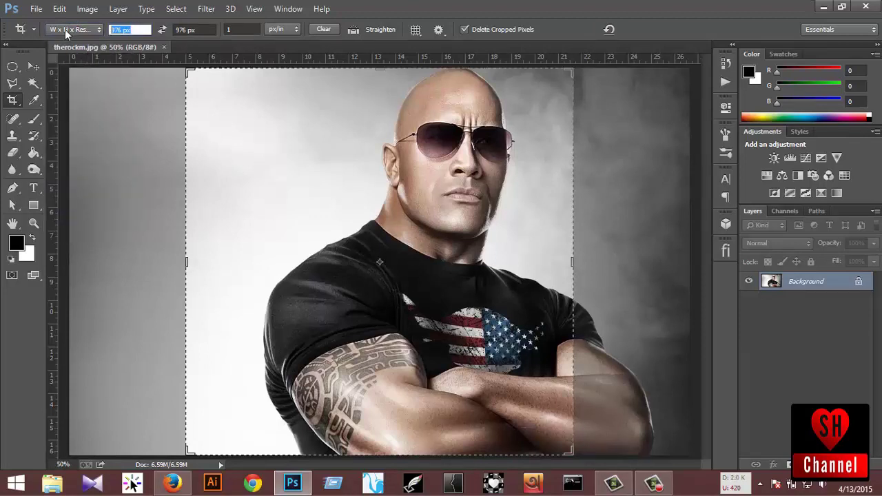
{"action": "left_click", "coordinate": [135, 31]}
{"action": "left_click", "coordinate": [238, 29]}
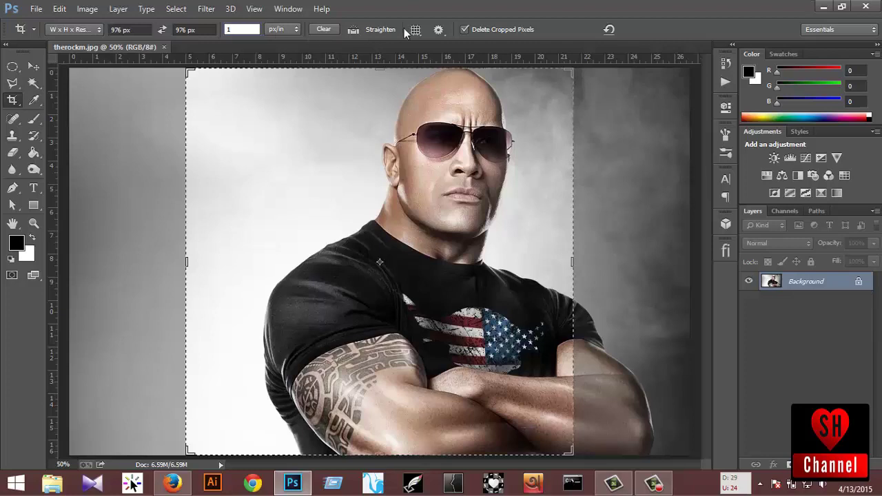
{"action": "key", "text": "Return"}
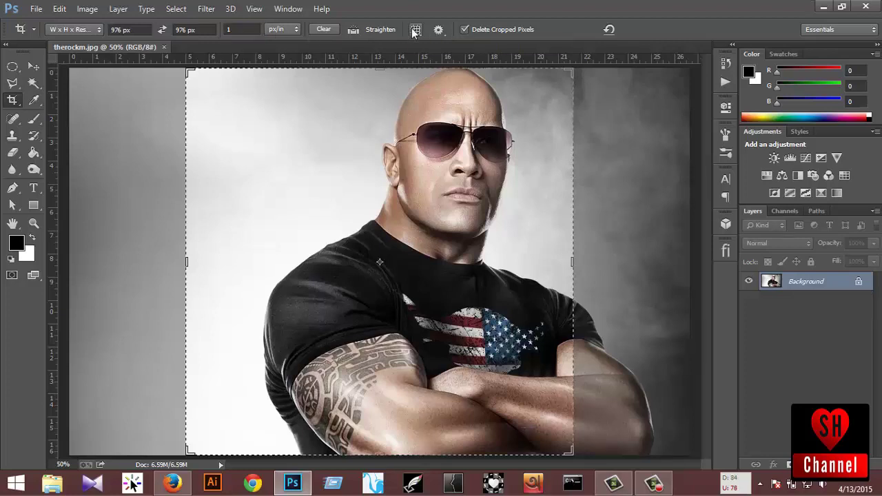
{"action": "key", "text": "Return"}
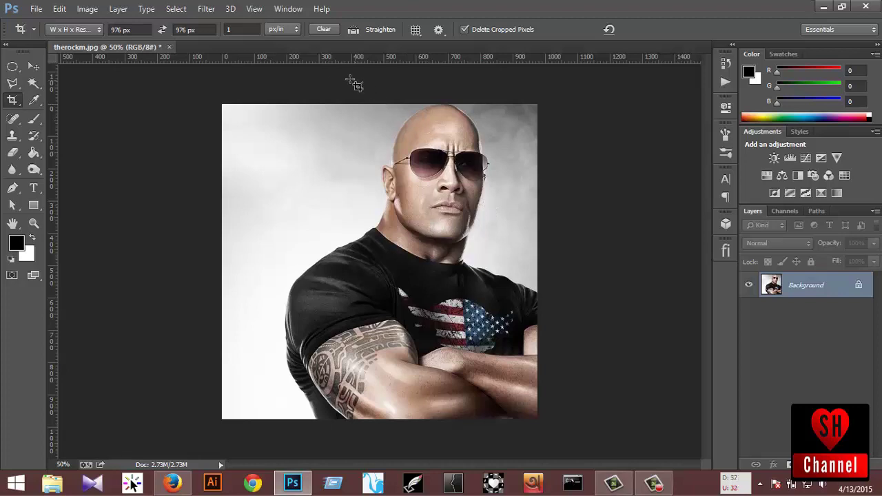
Show the Actions panel from the Window menu and expand the Basket Effect set.
{"action": "left_click", "coordinate": [296, 12]}
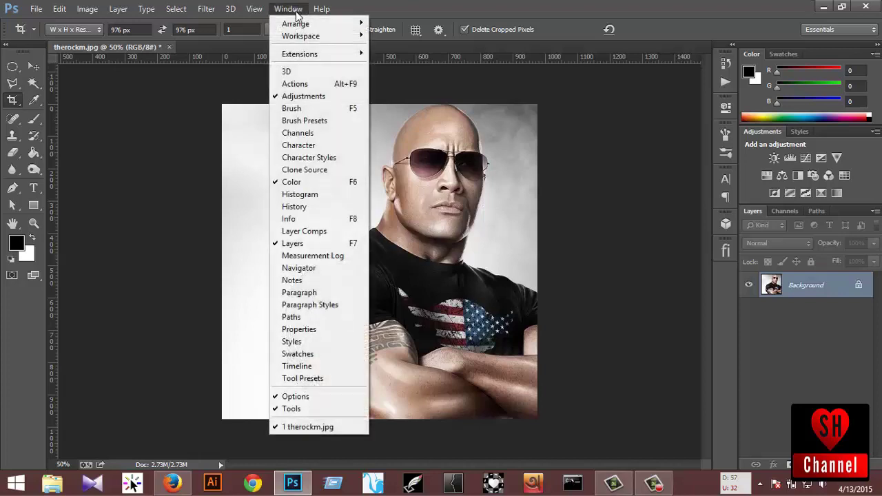
{"action": "left_click", "coordinate": [331, 84]}
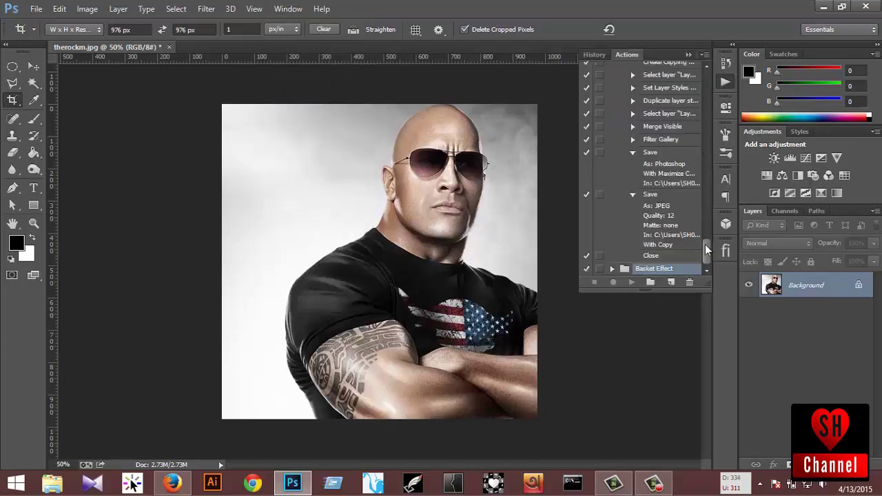
{"action": "left_click_drag", "start_coordinate": [705, 244], "coordinate": [699, 73]}
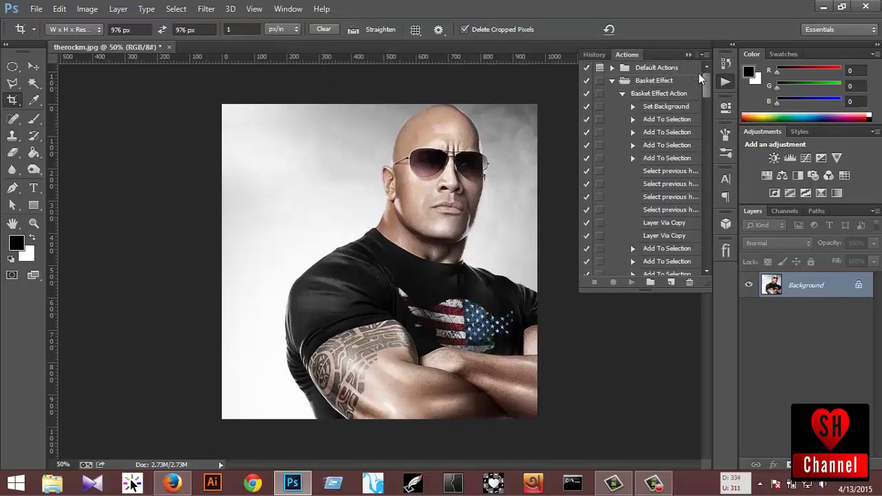
{"action": "left_click", "coordinate": [623, 93]}
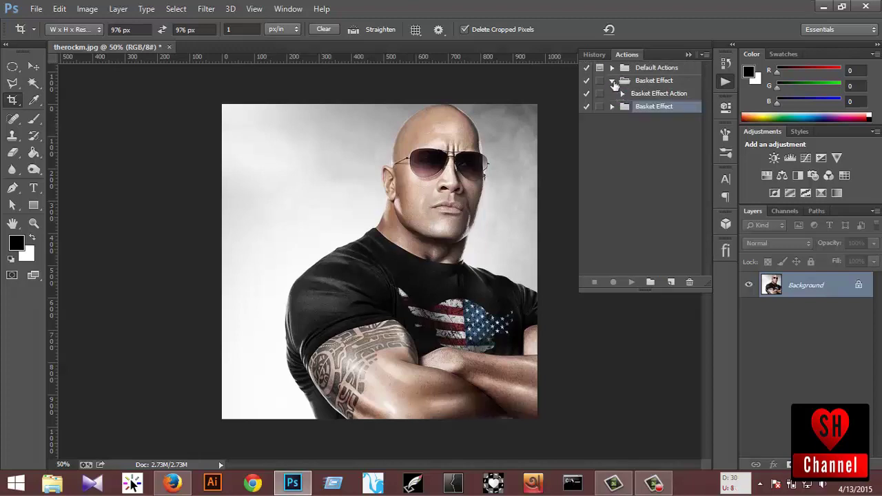
{"action": "left_click", "coordinate": [613, 81]}
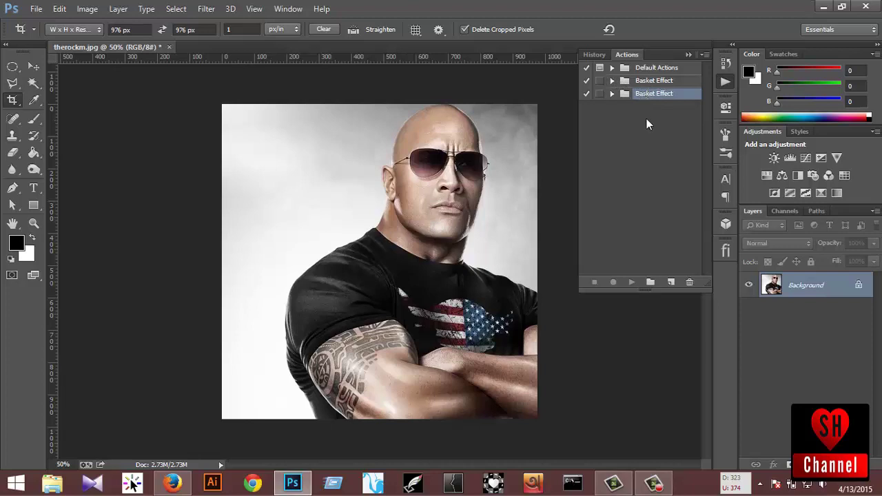
{"action": "left_click", "coordinate": [613, 94]}
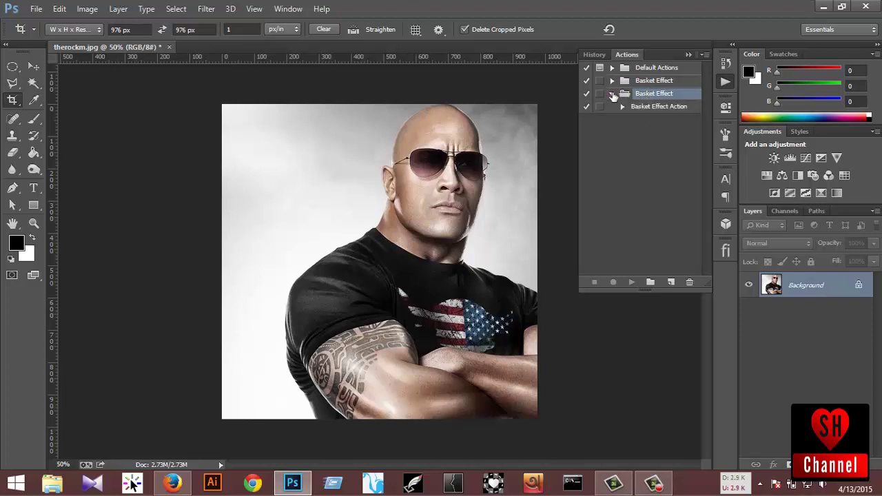
Play the Basket Effect Action on the portrait, then collapse the panel and minimize Photoshop.
{"action": "left_click", "coordinate": [655, 109]}
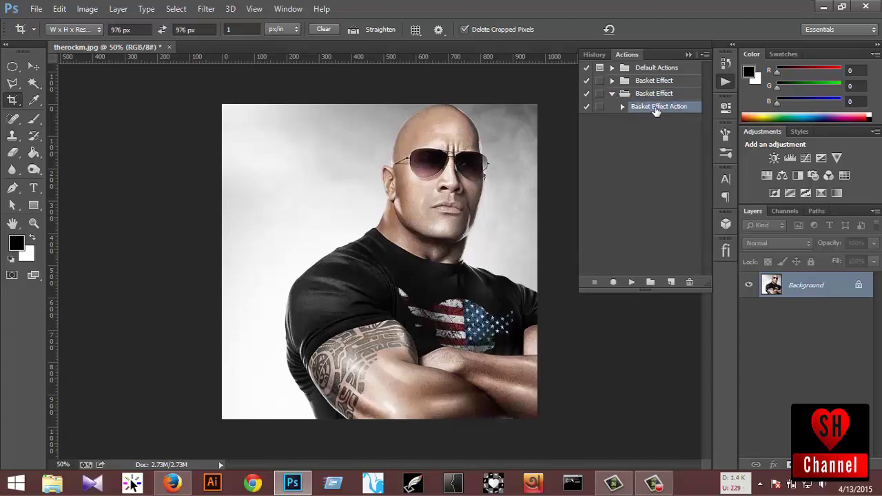
{"action": "left_click", "coordinate": [631, 282]}
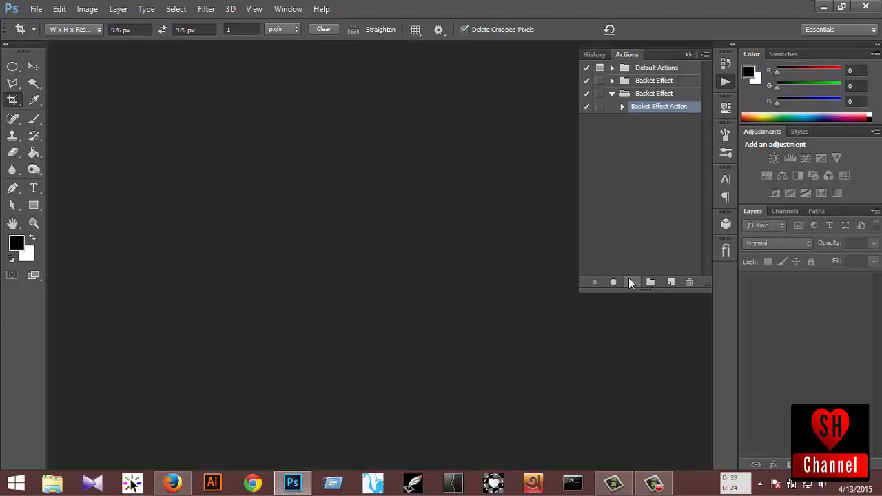
{"action": "left_click", "coordinate": [685, 58]}
{"action": "left_click", "coordinate": [823, 7]}
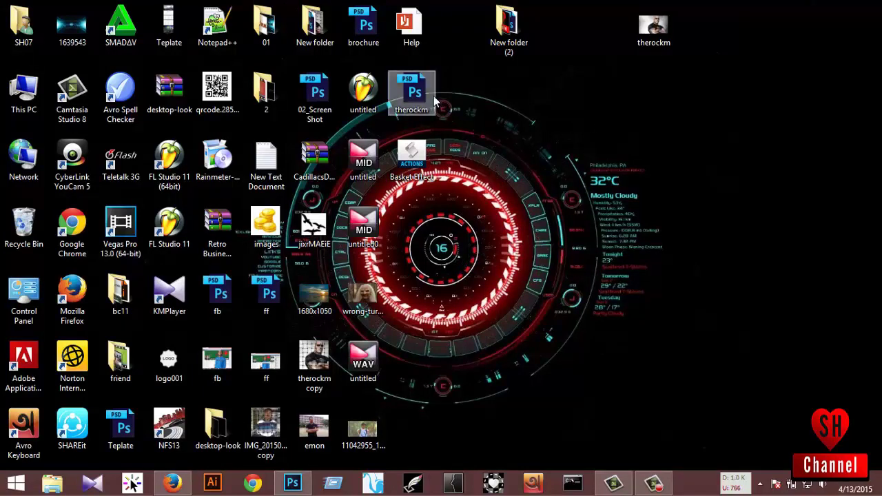
Move the woven therockm JPEG copy to an open desktop spot and preview it in Picasa.
{"action": "mouse_move", "coordinate": [314, 359]}
{"action": "left_mouse_down"}
{"action": "mouse_move", "coordinate": [613, 197]}
{"action": "mouse_move", "coordinate": [614, 162]}
{"action": "left_mouse_up"}
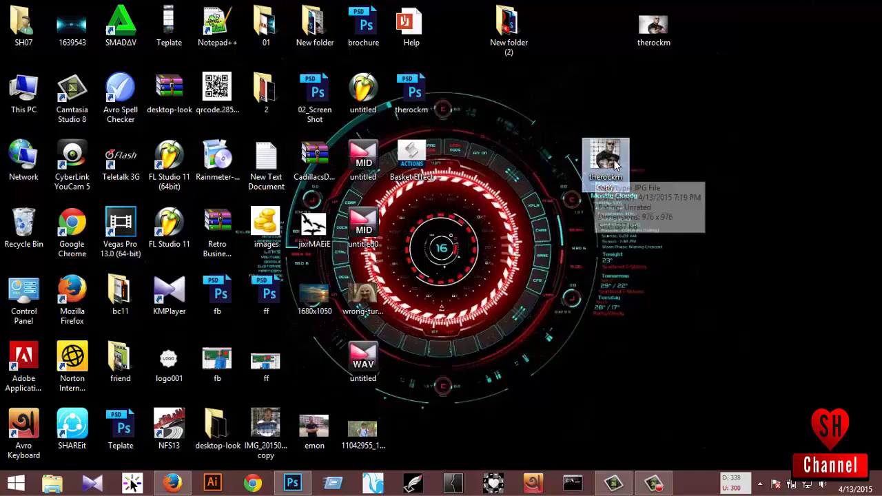
{"action": "double_click", "coordinate": [614, 163]}
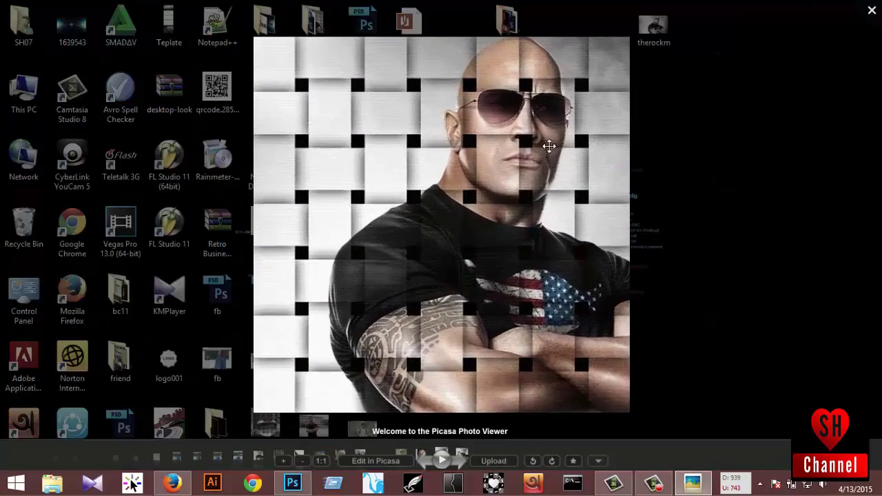
{"action": "key", "text": "Escape"}
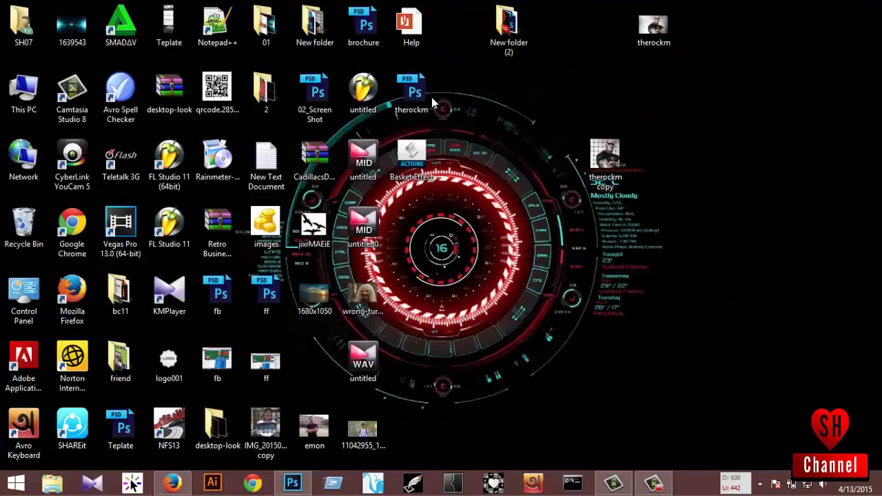
Open the woven therockm.psd in Photoshop to check it, then close the document.
{"action": "left_click_drag", "start_coordinate": [555, 148], "coordinate": [559, 153]}
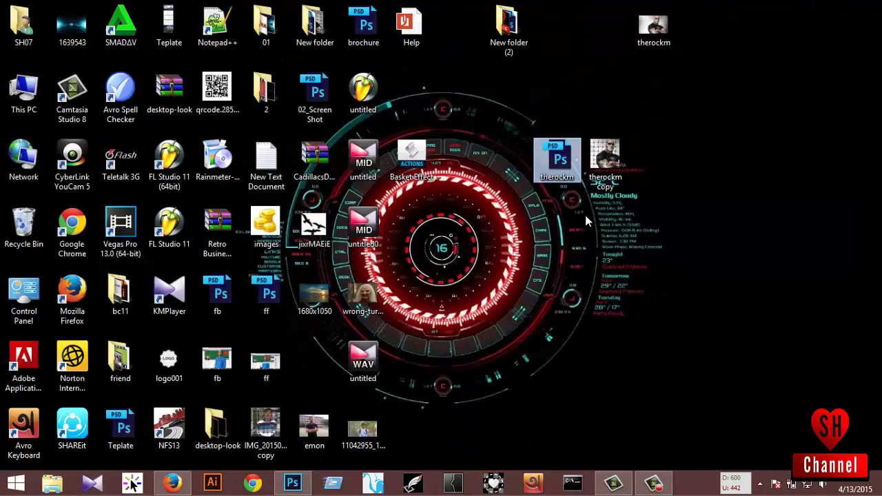
{"action": "double_click", "coordinate": [559, 171]}
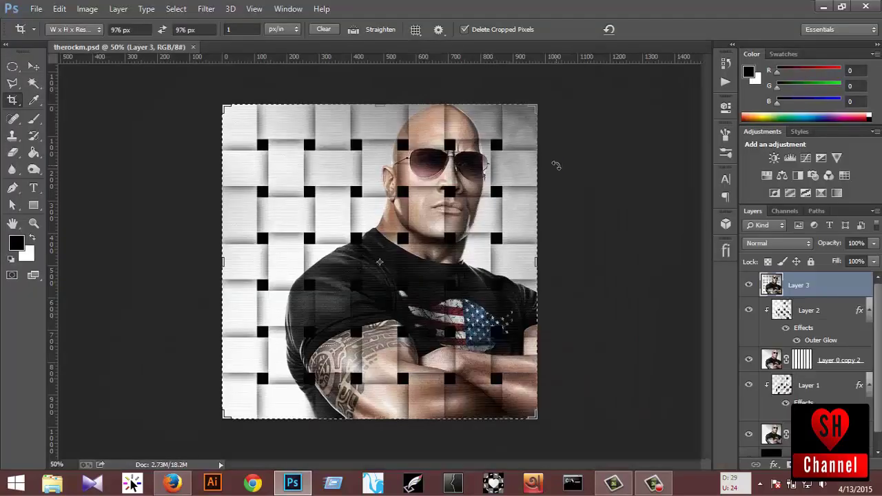
{"action": "left_click", "coordinate": [34, 67]}
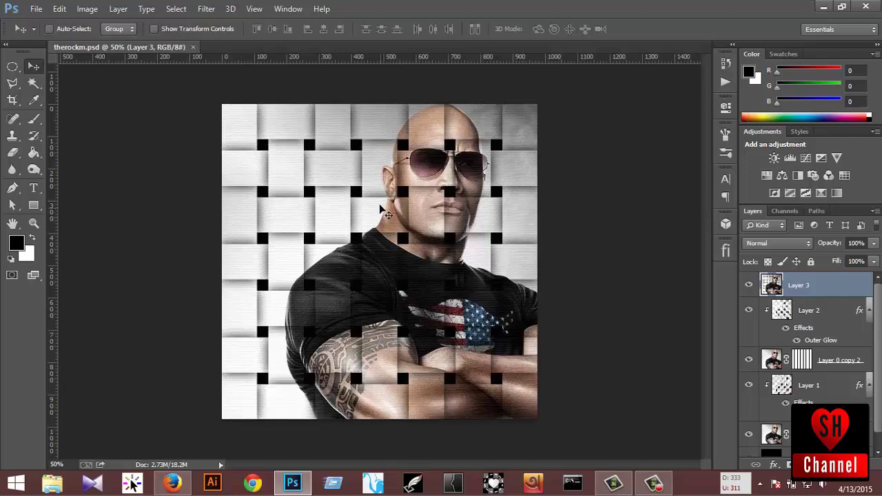
{"action": "left_click", "coordinate": [194, 47]}
{"action": "left_click", "coordinate": [821, 6]}
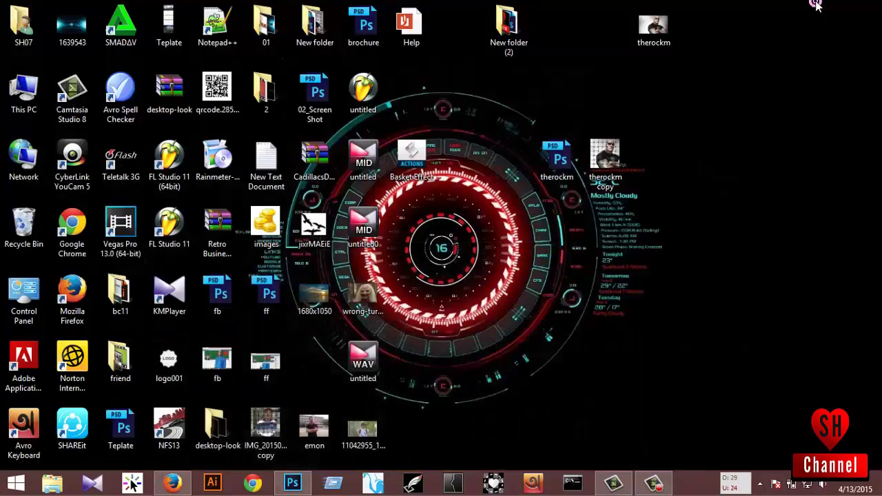